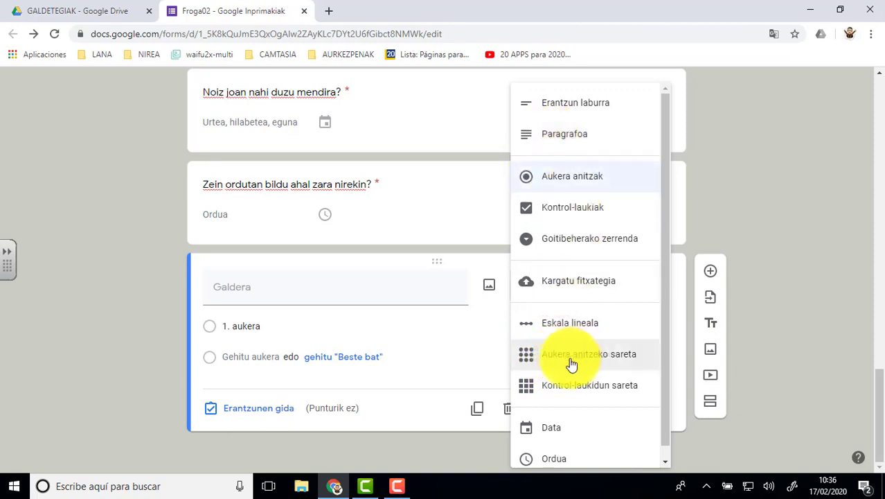
Change the new question's type to Aukera anitzeko sareta and title it "Sailkatu animaliak"
click(567, 177)
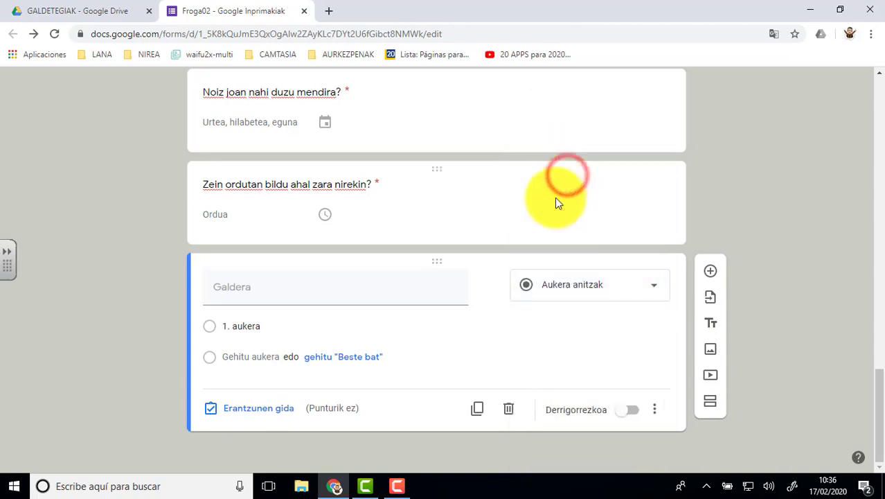
click(652, 291)
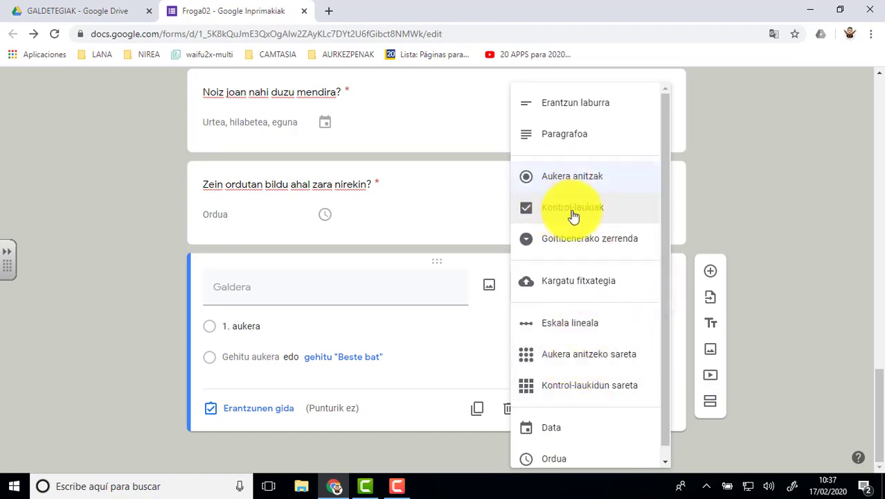
click(566, 360)
click(280, 291)
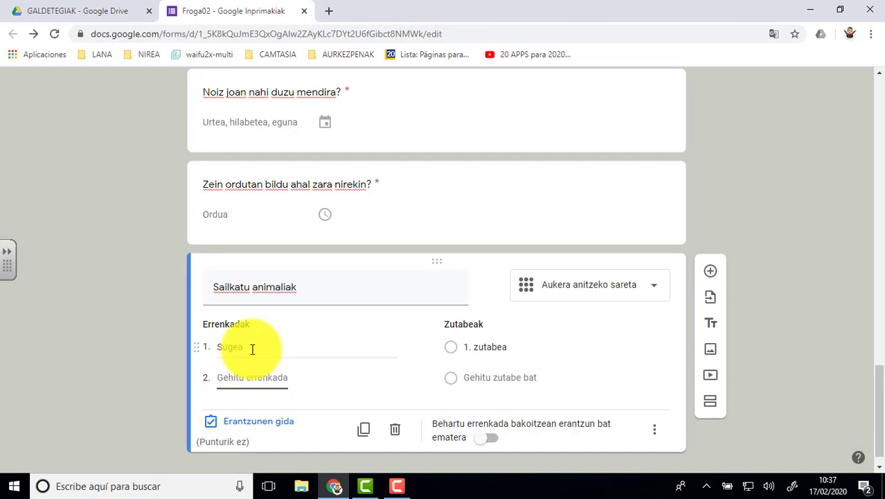
Fill the animal grid's rows with Sugea, Usoa and Txakurra
text(Usoa)
key(Tab)
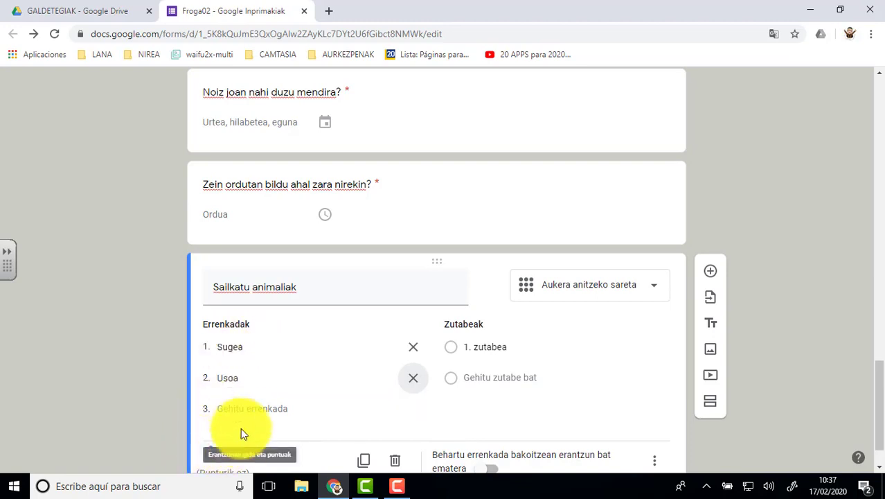
click(235, 409)
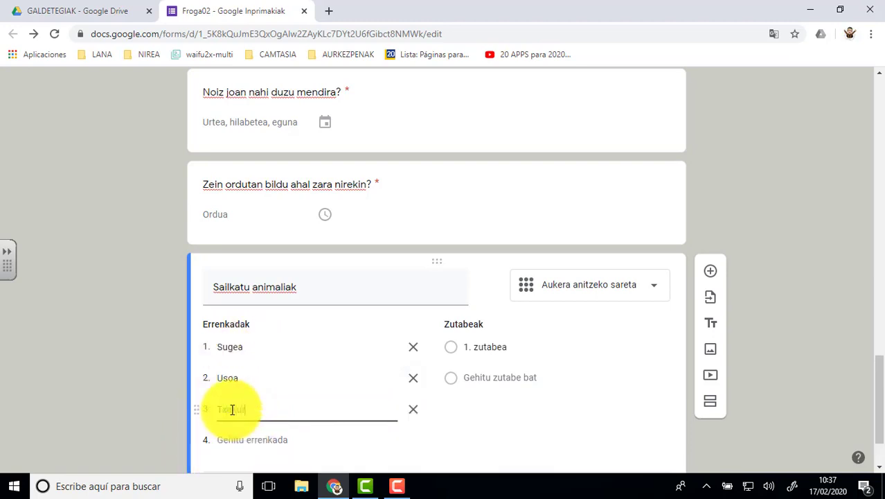
Fill the animal grid's columns with Narrastiak, Hegaztiak and Ugaztunak
click(489, 347)
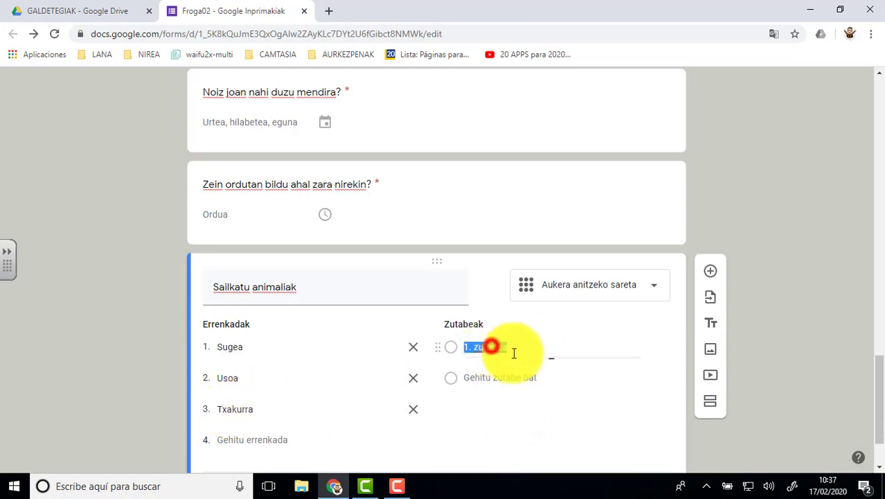
text(N)
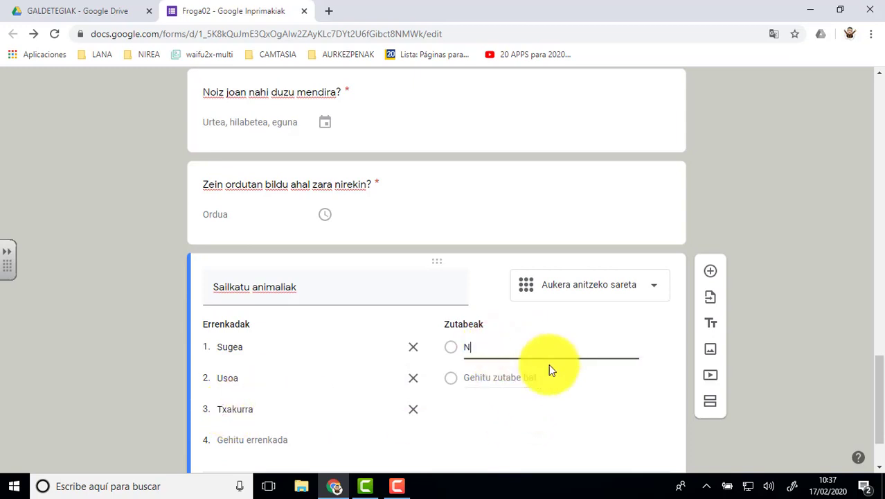
text(arrastiak)
click(530, 377)
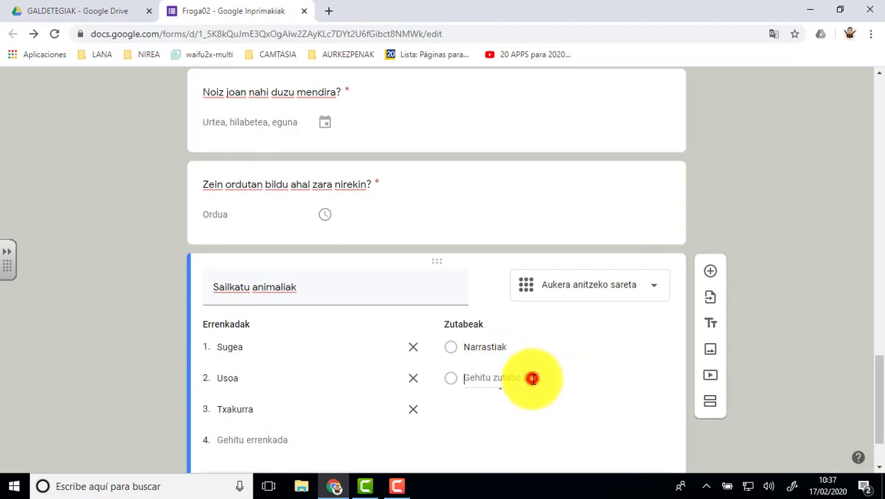
text(H)
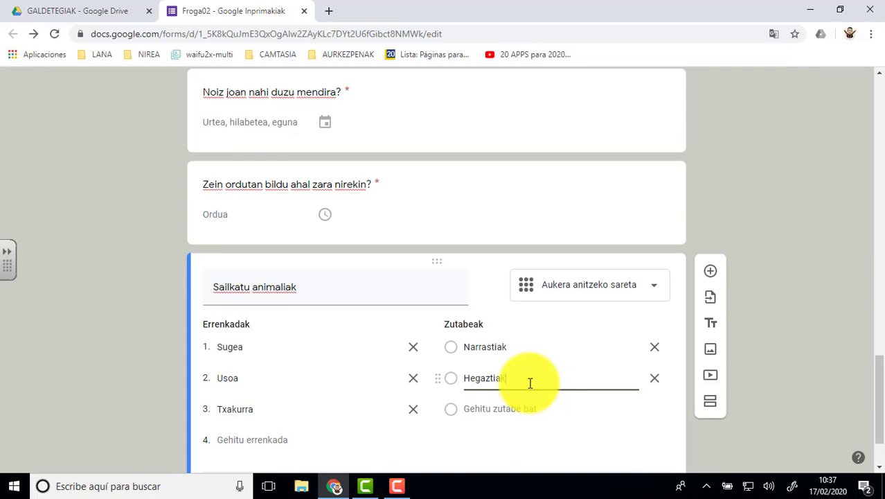
text(egaztiak)
click(489, 410)
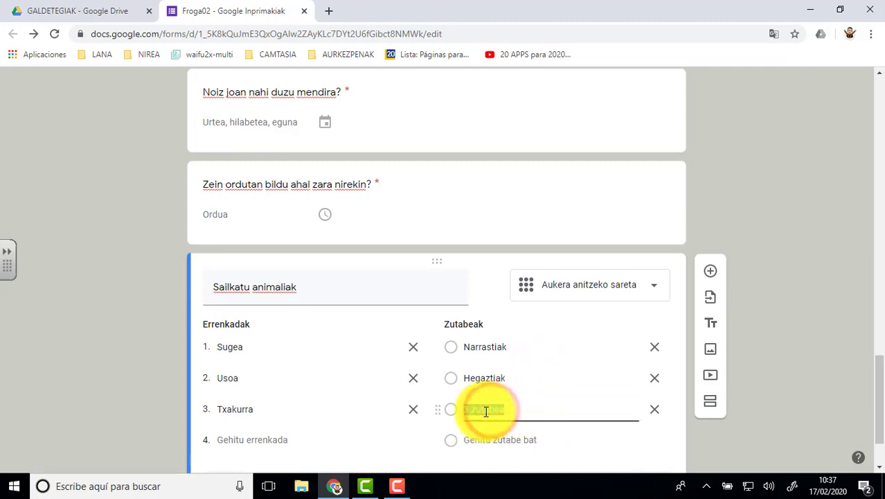
text(Ugaztunak)
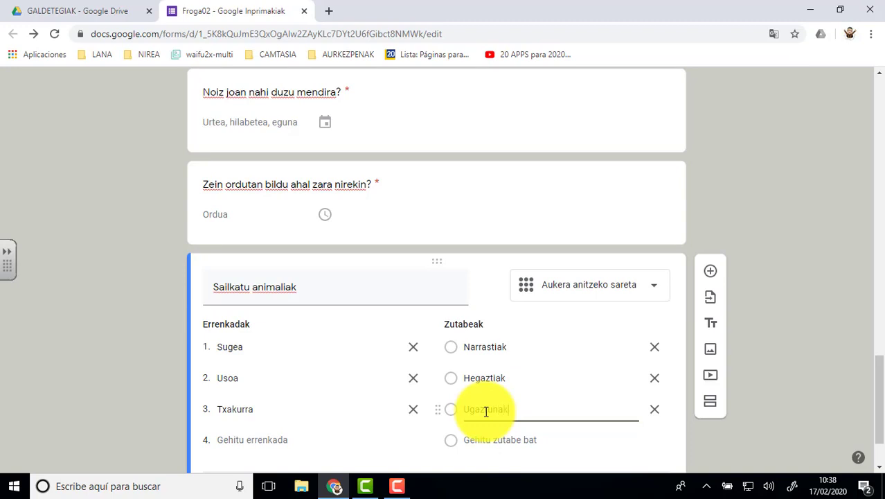
Require a response in each row of the animal grid and show its rows in random order
scroll(403, 144, down, 2)
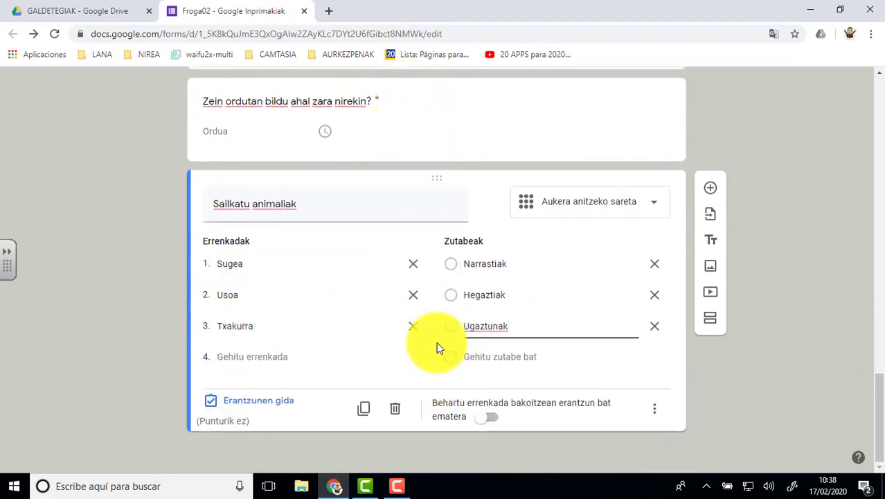
click(495, 418)
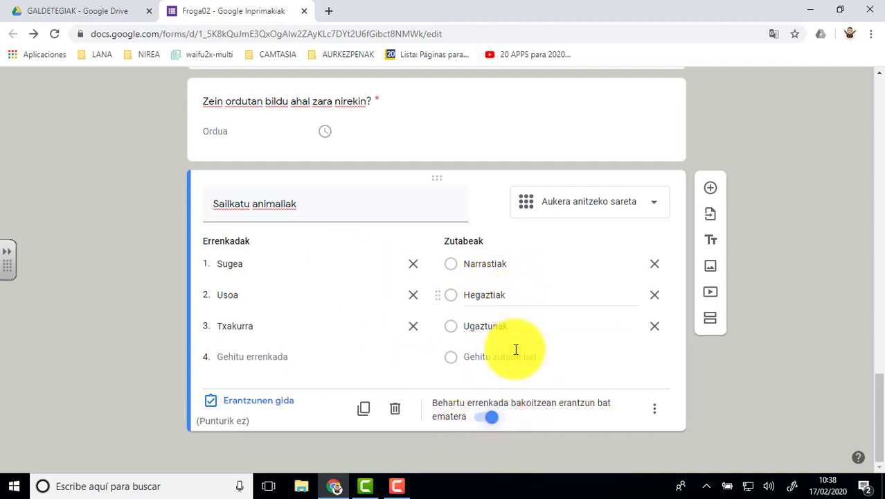
click(654, 410)
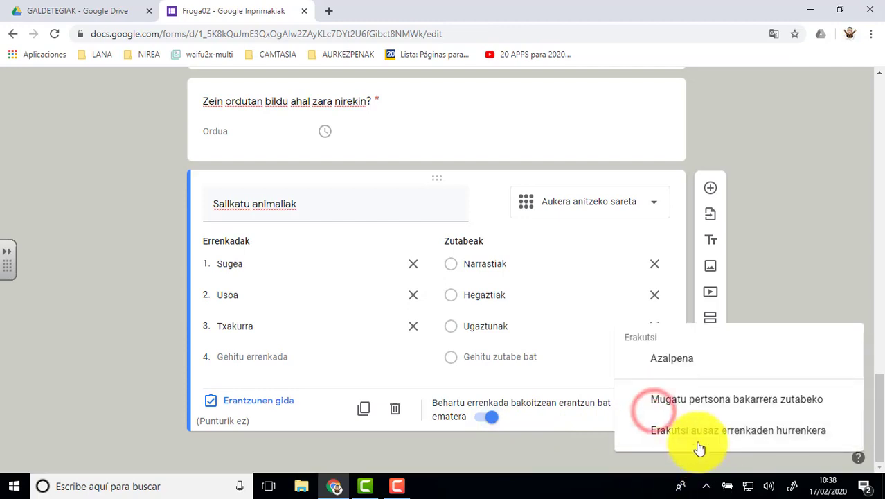
click(740, 433)
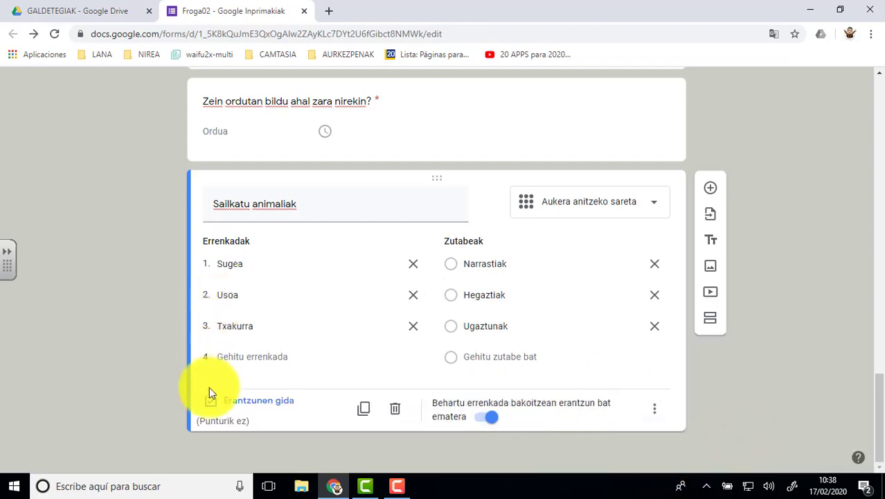
In the animal grid's answer key, mark Sugea as Narrastiak, Usoa as Hegaztiak and Txakurra as Ugaztunak
click(256, 402)
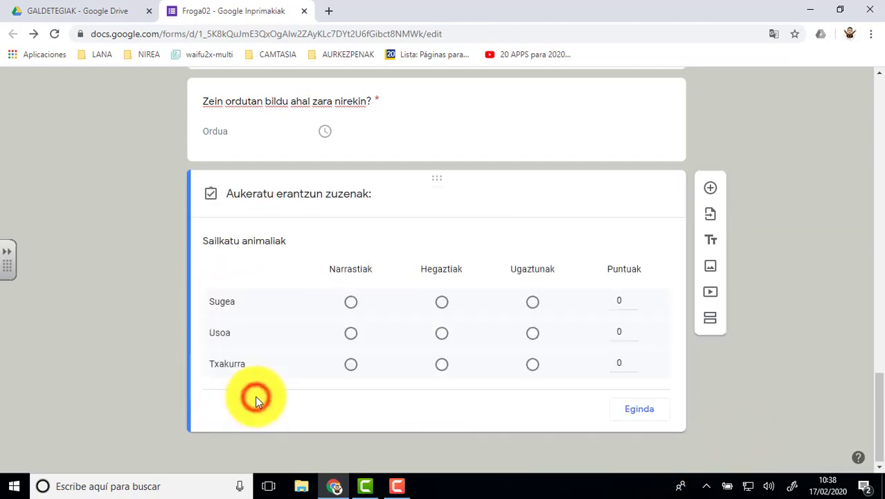
click(351, 305)
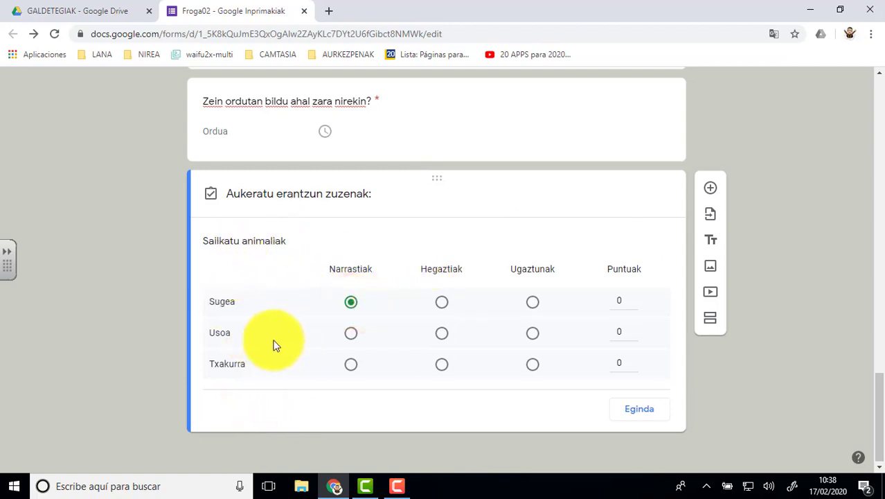
click(441, 332)
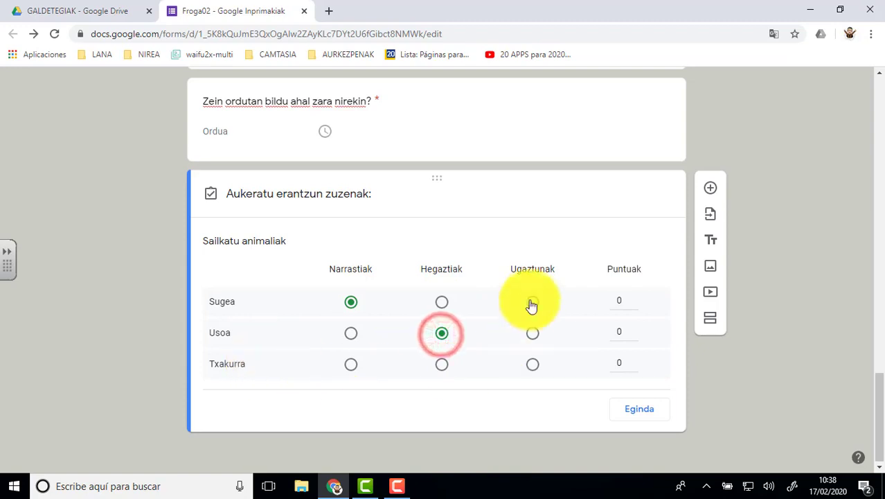
click(532, 367)
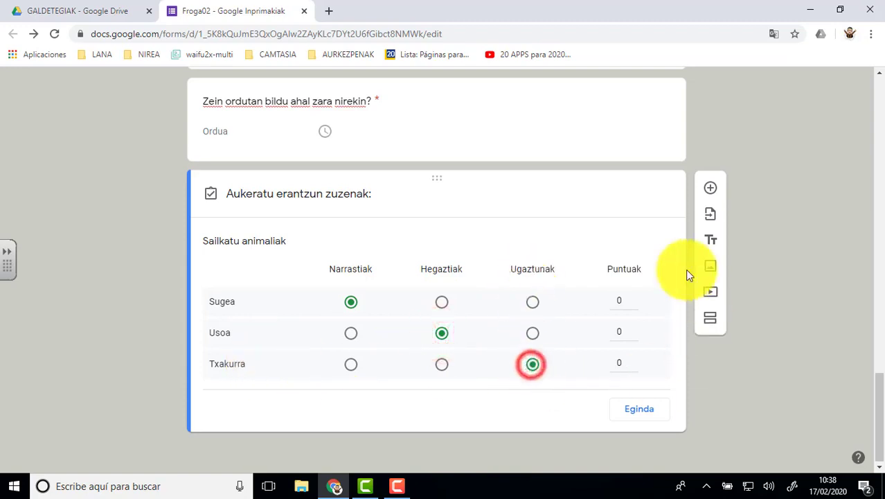
Assign 1 point to each row of the animal grid and finish the answer key
click(633, 297)
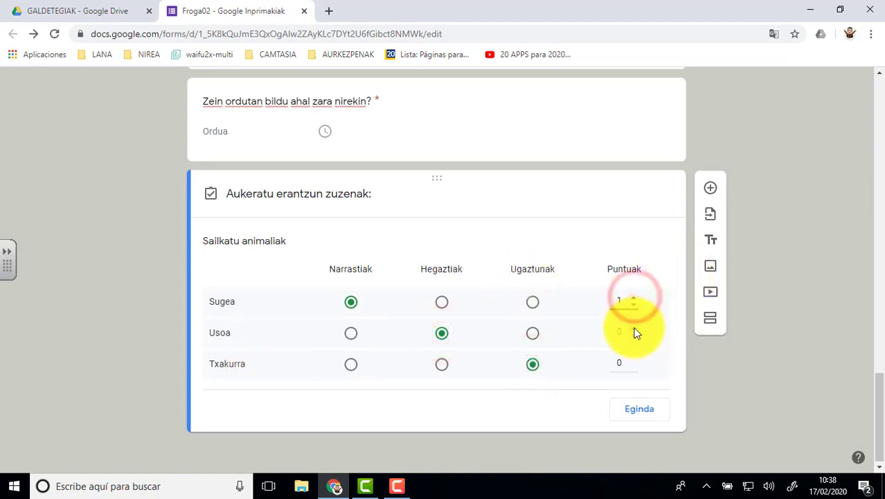
click(633, 329)
click(634, 362)
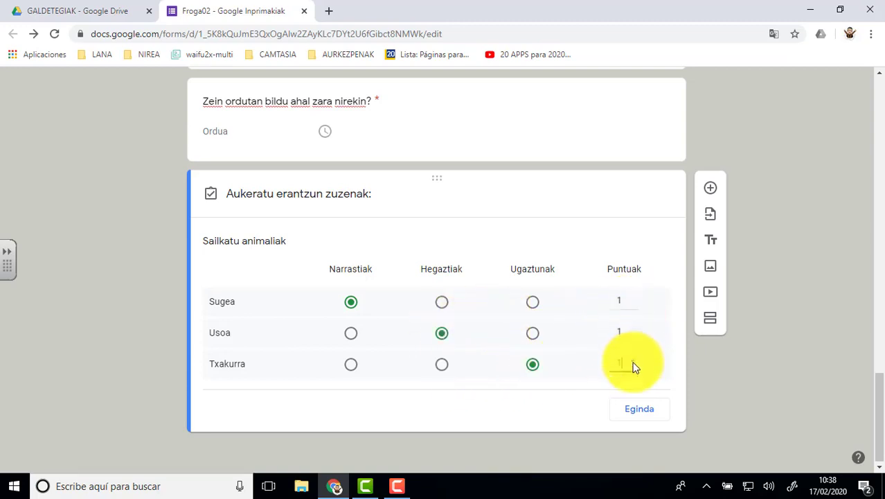
click(533, 364)
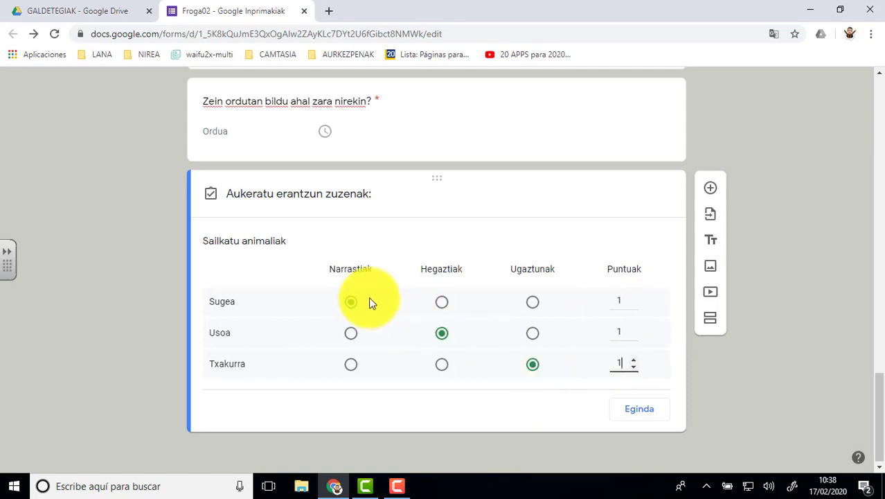
click(636, 411)
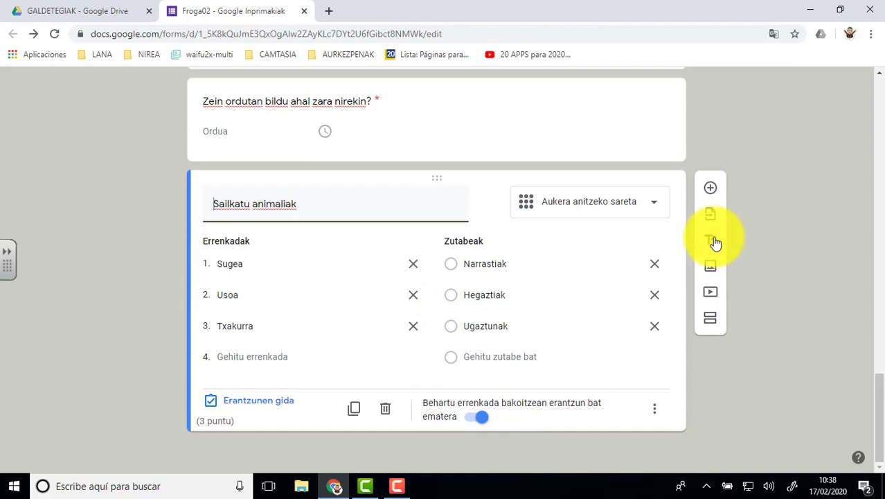
Add a new question of type Kontrol-laukidun sareta titled "Sailkatu zenbakiak"
click(710, 188)
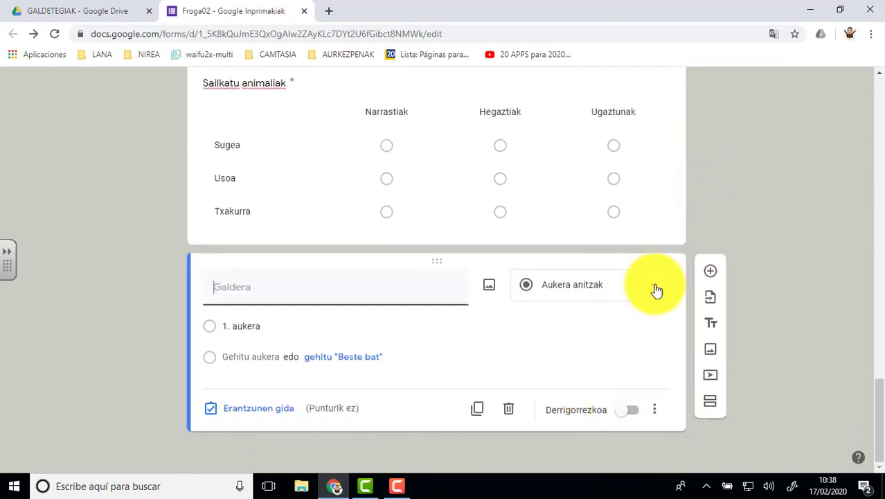
click(654, 284)
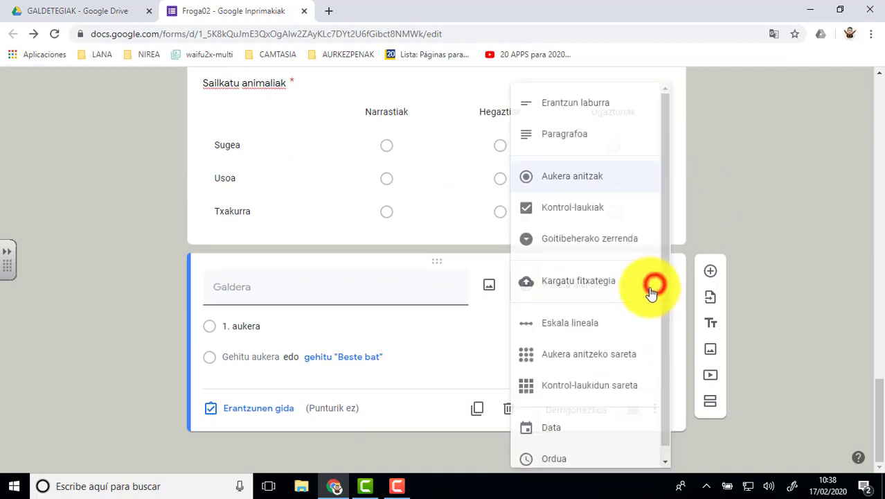
click(579, 387)
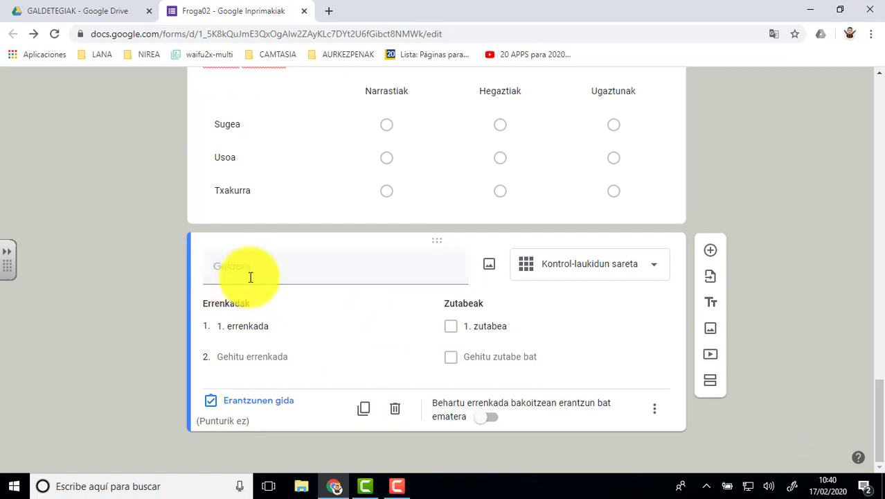
click(232, 267)
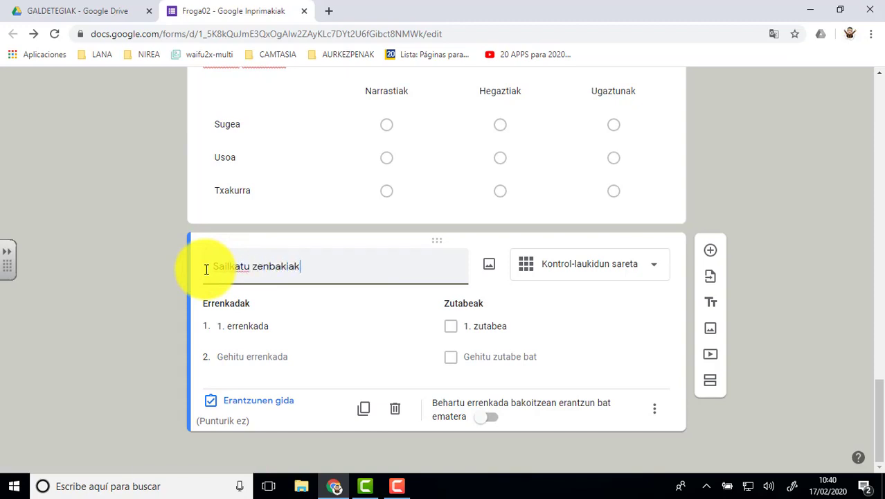
Fill the number grid's rows with 4, 6, 7 and 9
click(244, 324)
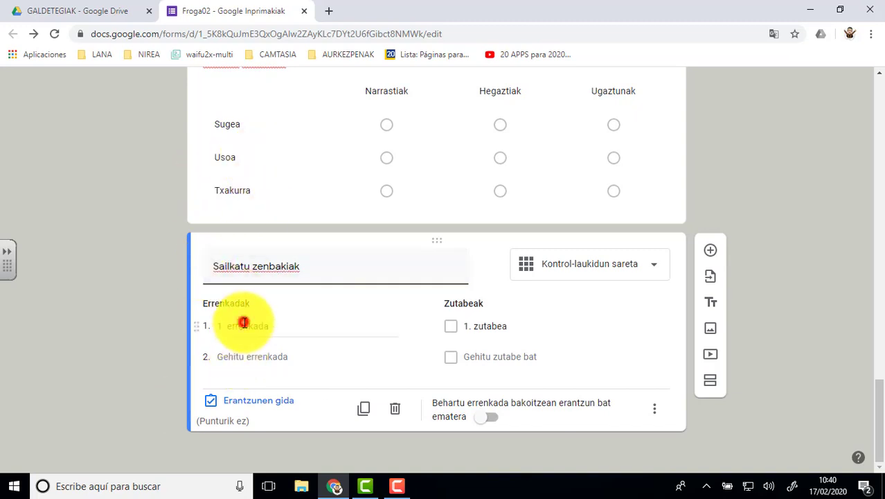
text(4)
click(252, 356)
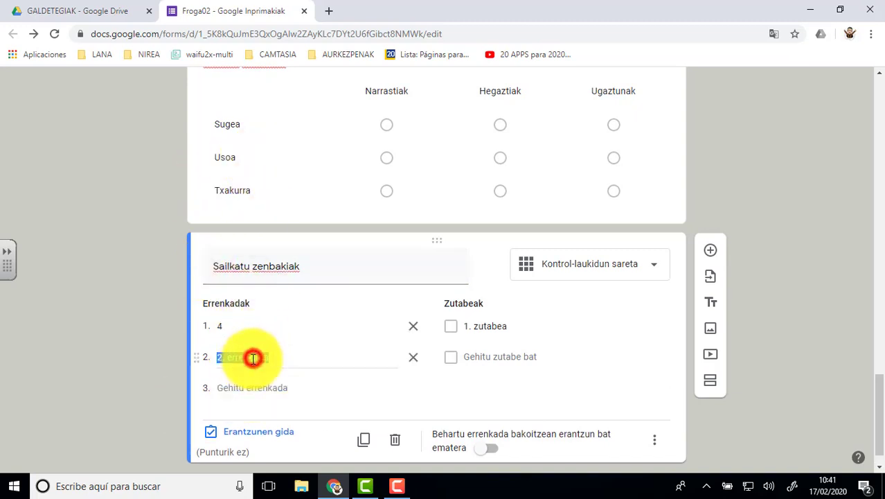
text(6)
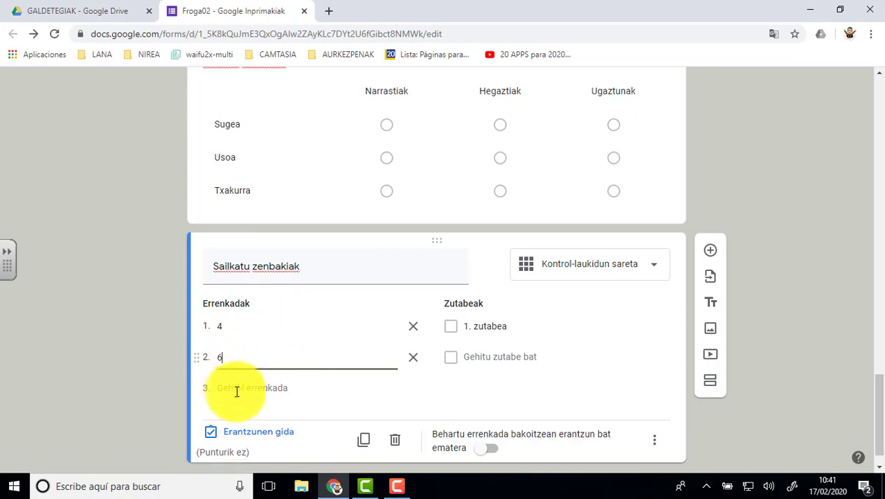
click(238, 387)
text(7)
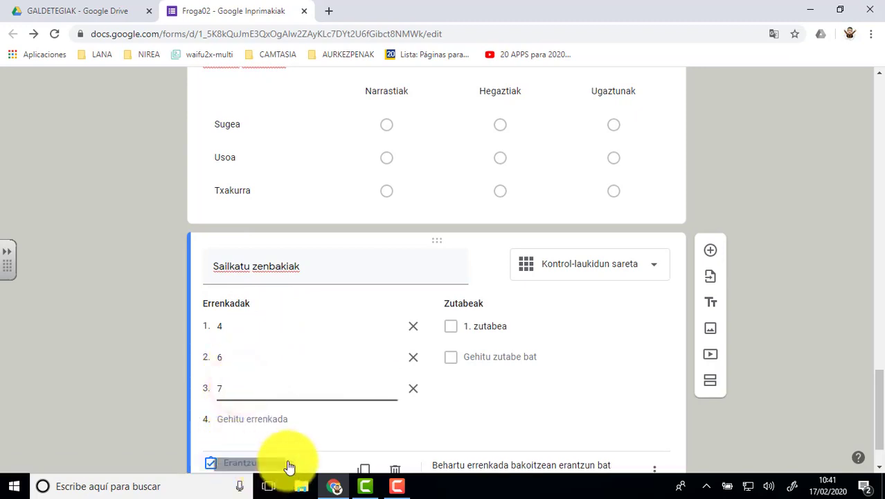
click(248, 418)
text(9)
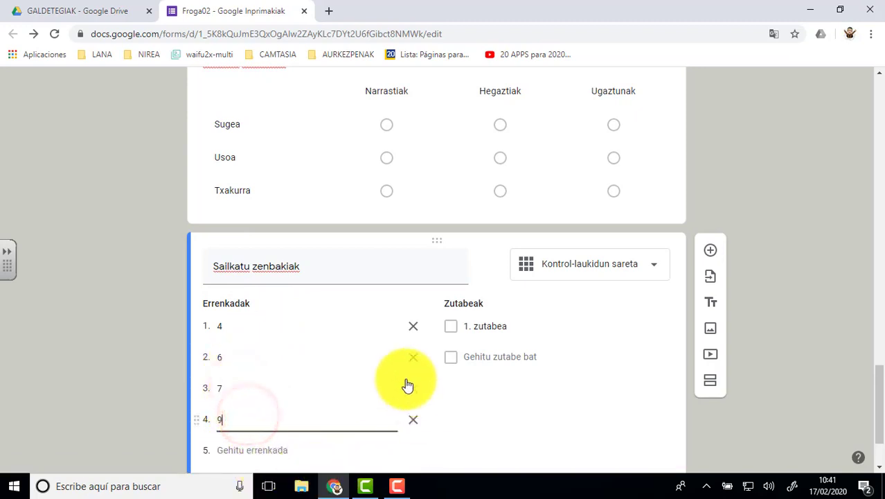
Fill the number grid's columns with Bakoitiak, Bikoitiak and Lehenak
click(480, 326)
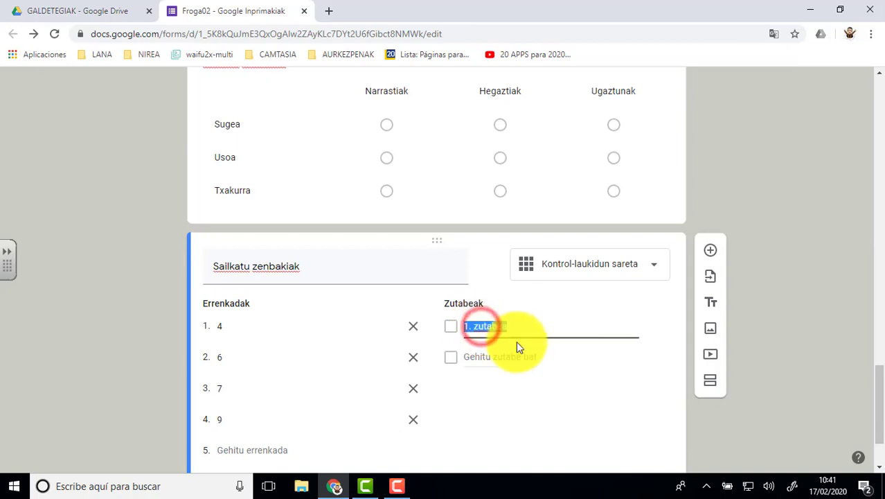
text(Bakoiti)
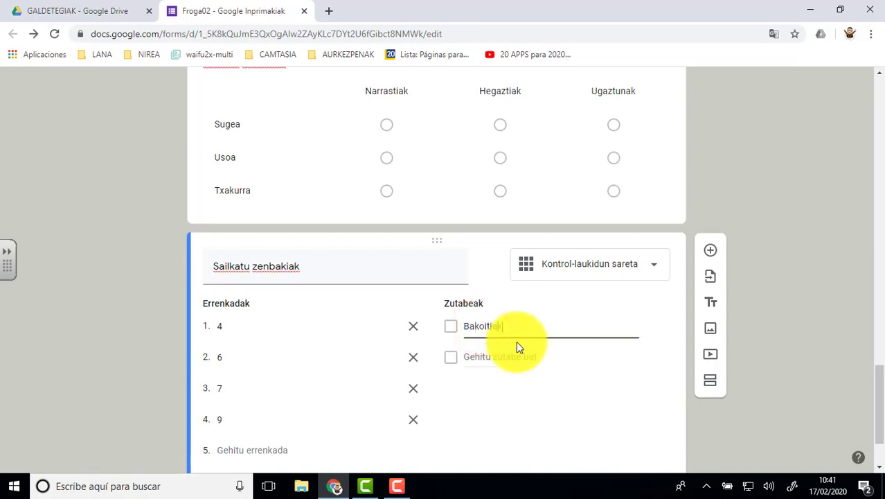
text(ak)
click(511, 357)
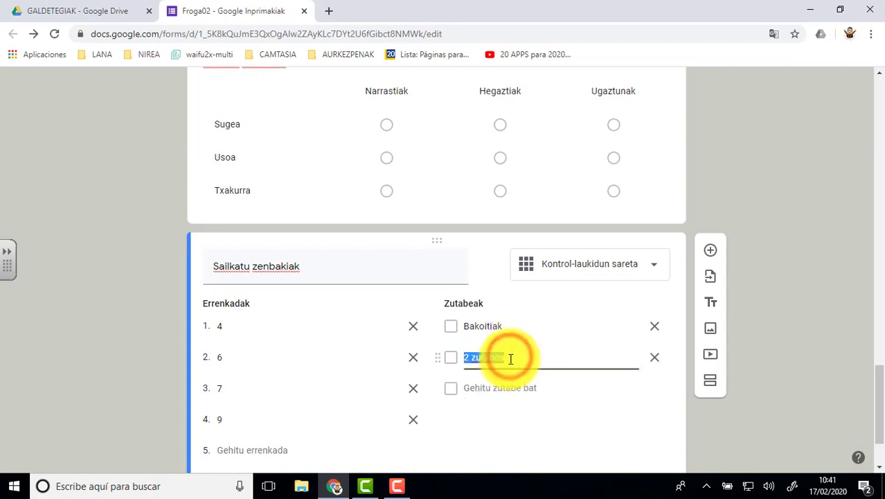
text(Bikoi)
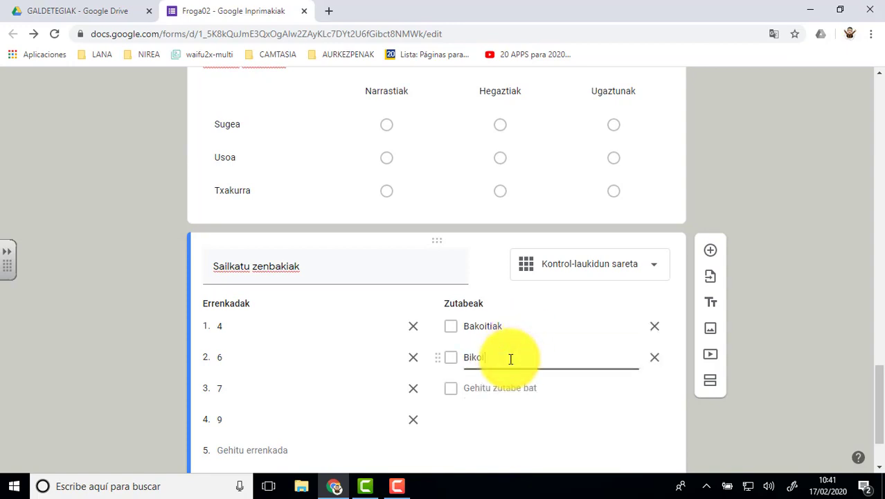
text(tiak)
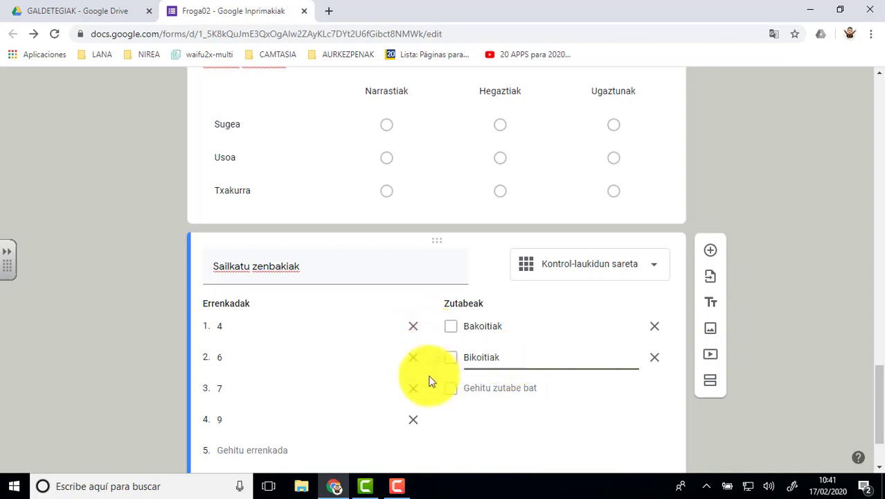
click(491, 387)
text(Lehenak)
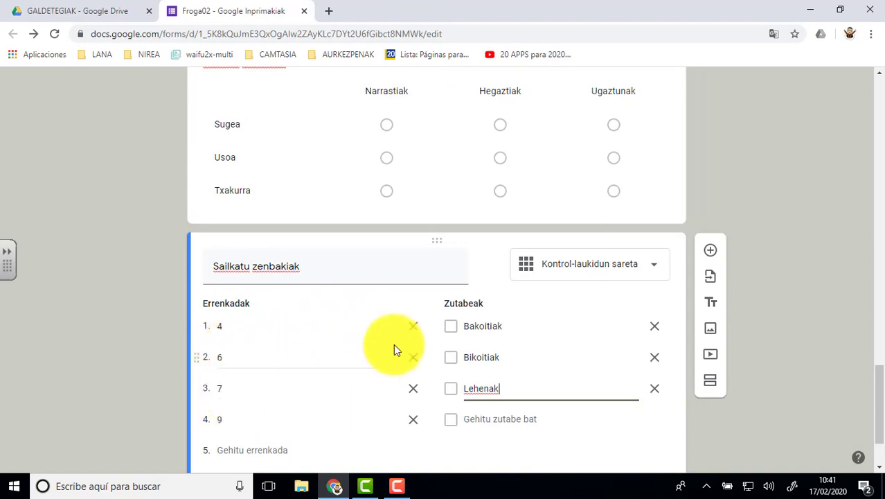
Require an answer in every row of the number grid and show its rows in random order
scroll(393, 350, down, 2)
click(491, 416)
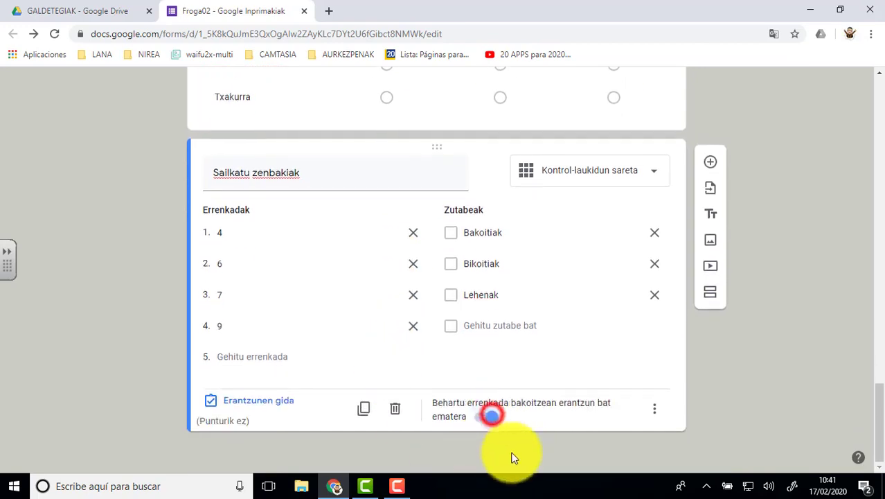
click(657, 413)
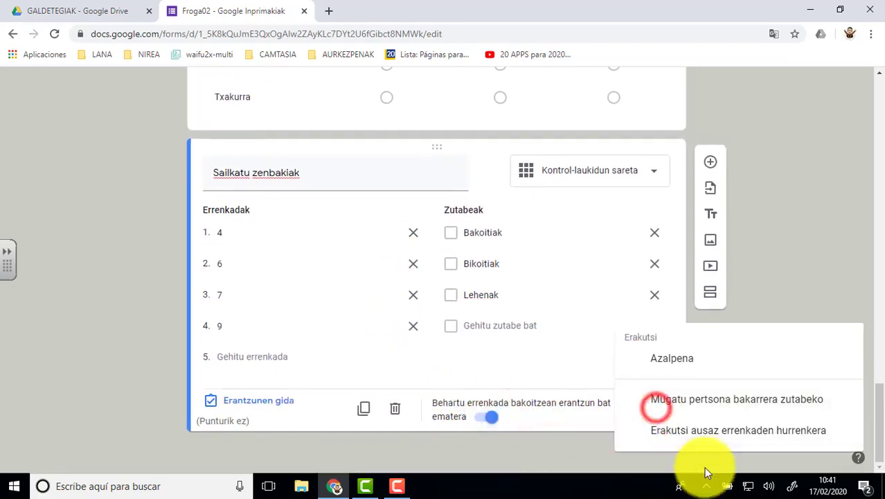
click(696, 428)
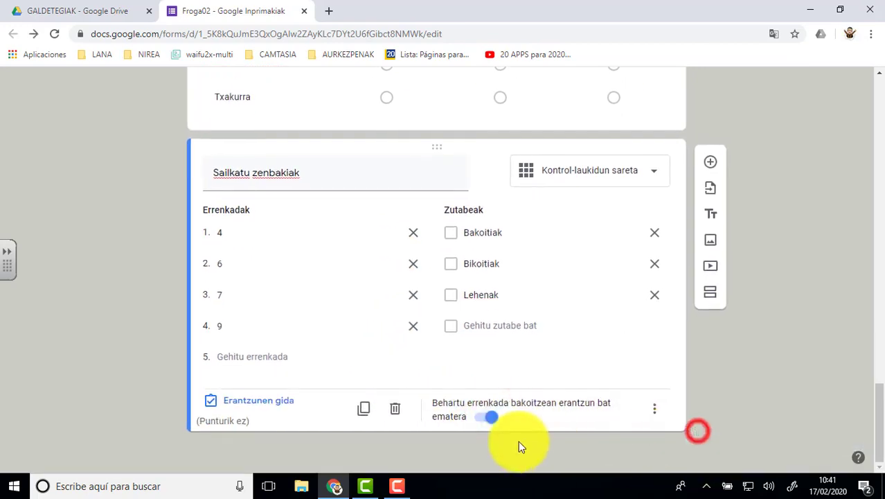
In the number grid's answer key, mark 4 and 6 as Bikoitiak, 7 as Bakoitiak and Lehenak, and 9 as Bakoitiak
click(251, 405)
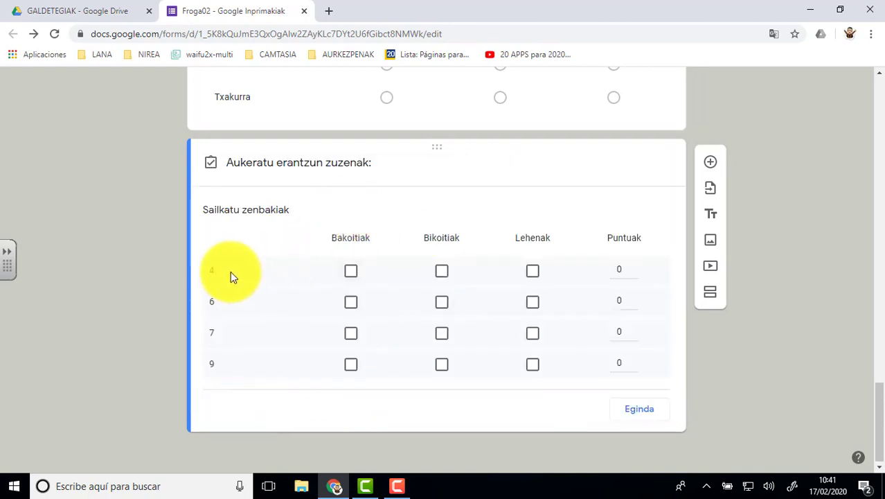
click(444, 270)
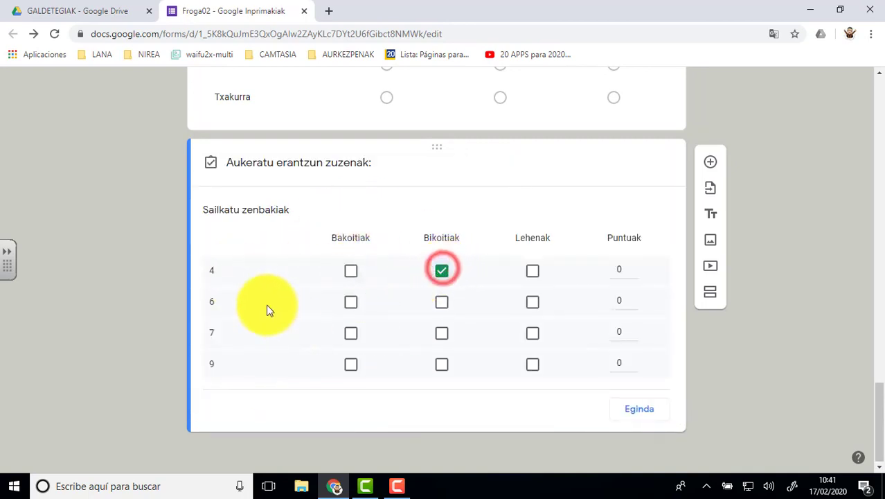
click(442, 302)
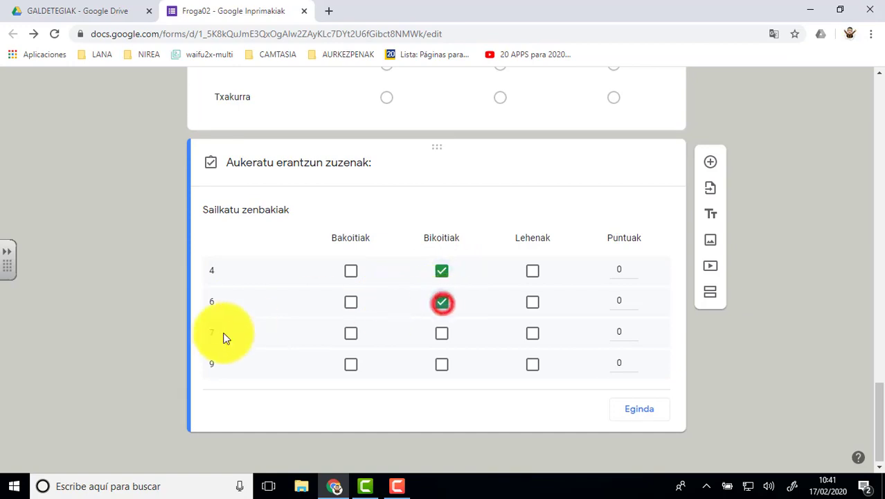
click(351, 334)
click(532, 335)
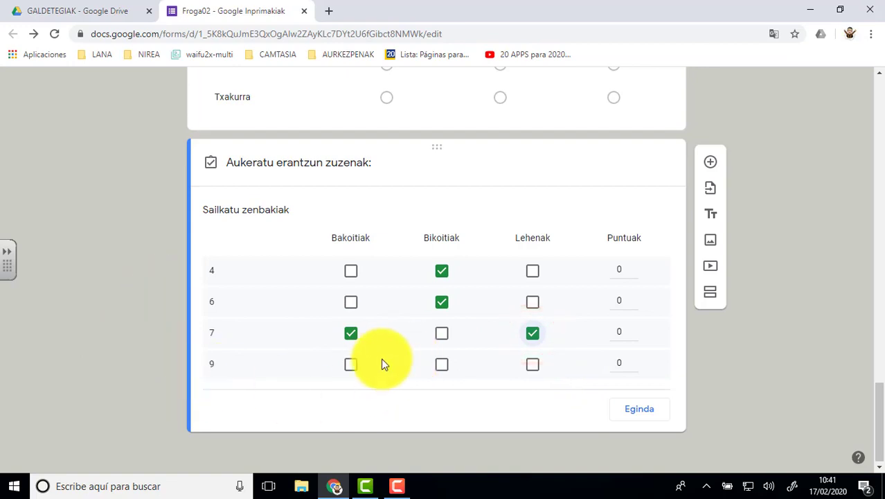
click(351, 363)
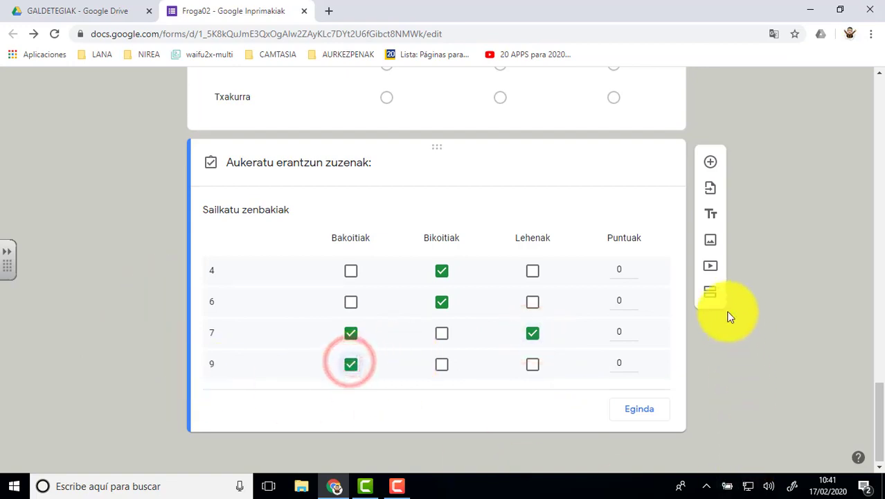
Assign 1 point to each row of the number grid and finish the answer key
click(635, 297)
click(635, 332)
click(635, 360)
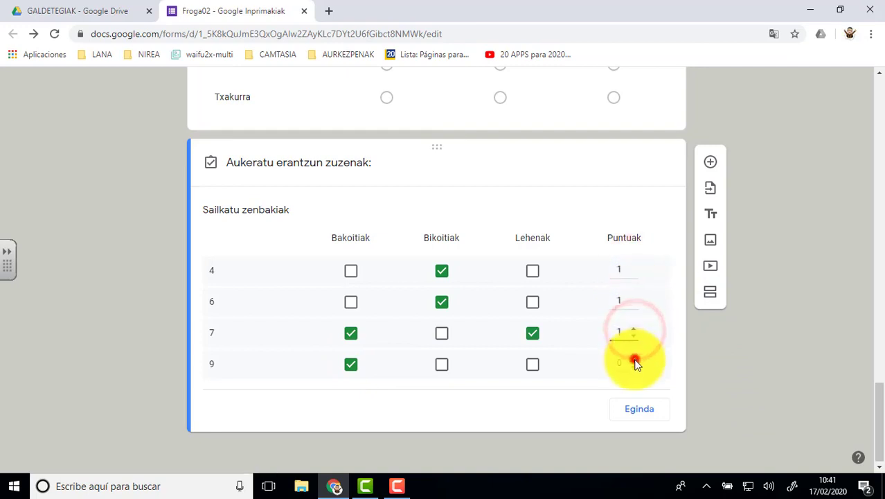
click(641, 414)
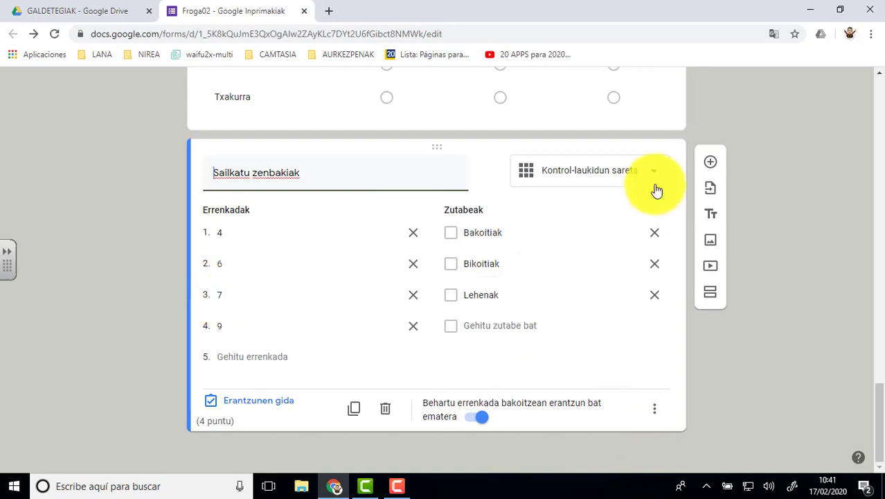
Open the preview of the Froga02 form
scroll(773, 199, up, 10)
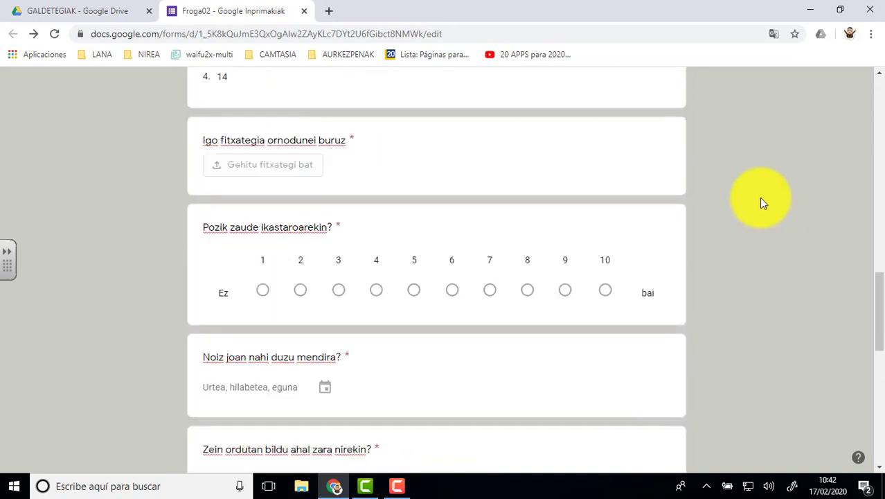
scroll(754, 176, up, 10)
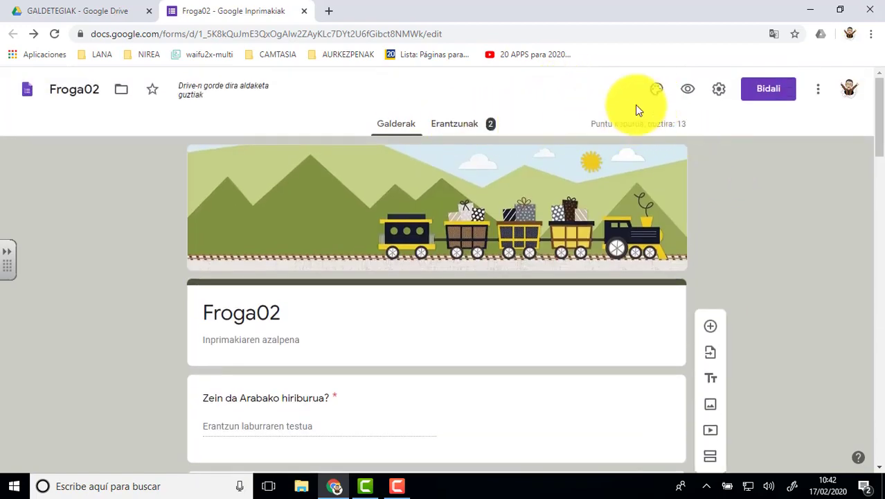
click(686, 93)
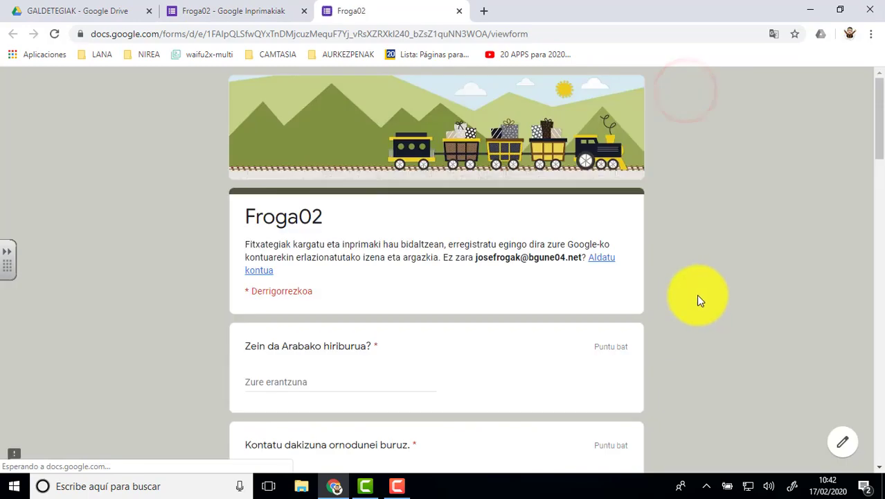
In the previewed animal grid, try Narrastiak and Hegaztiak for Sugea, settle on Narrastiak, and answer Txakurra as Ugaztunak and Usoa as Hegaztiak
scroll(692, 298, down, 10)
scroll(687, 308, down, 15)
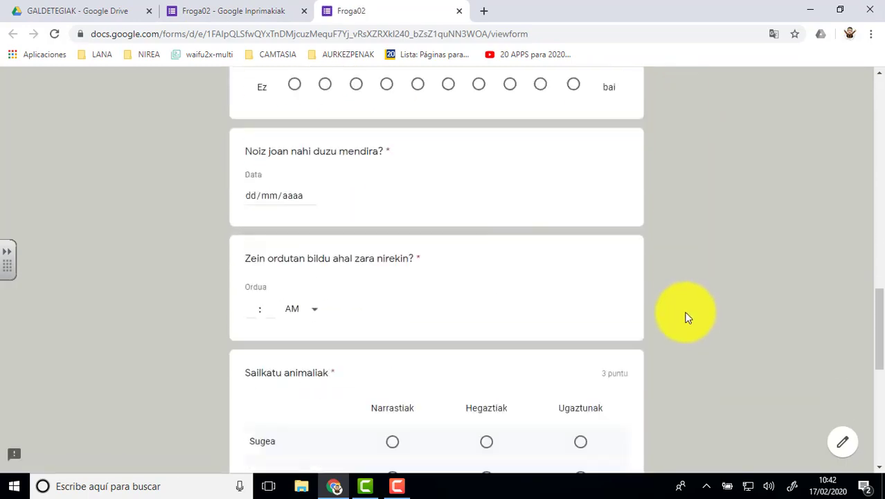
scroll(685, 318, up, 3)
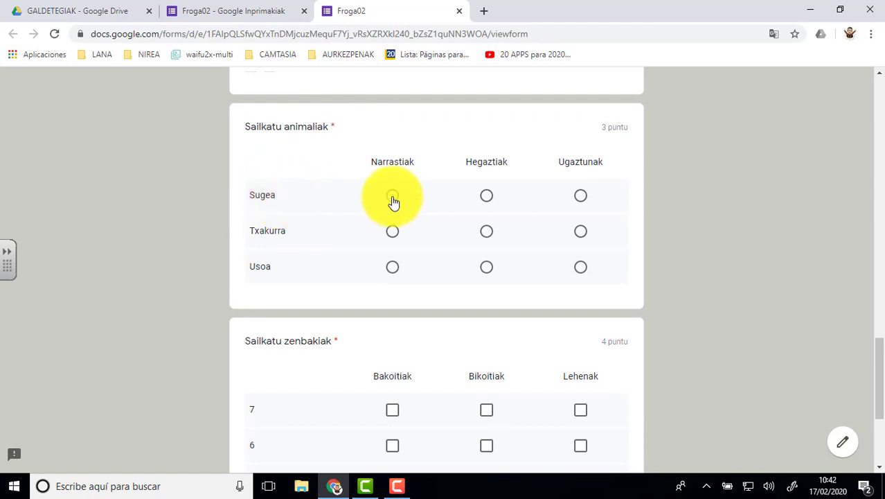
click(393, 199)
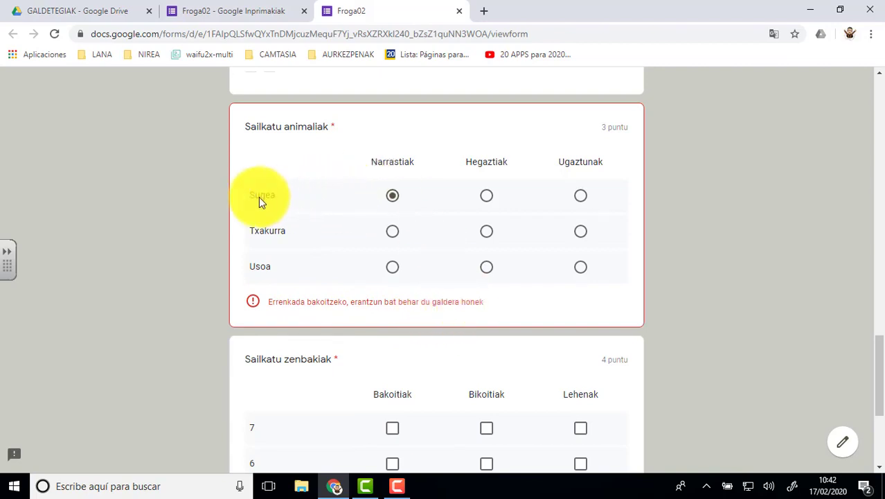
click(487, 201)
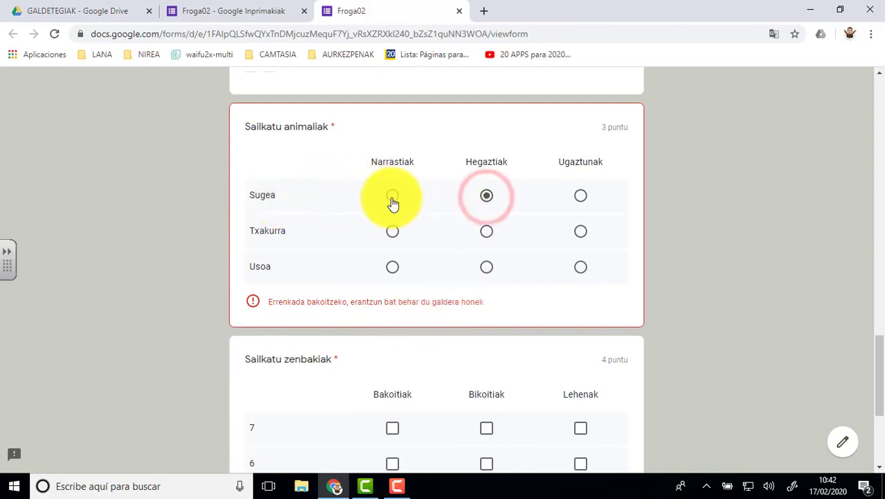
click(392, 199)
click(486, 200)
click(392, 197)
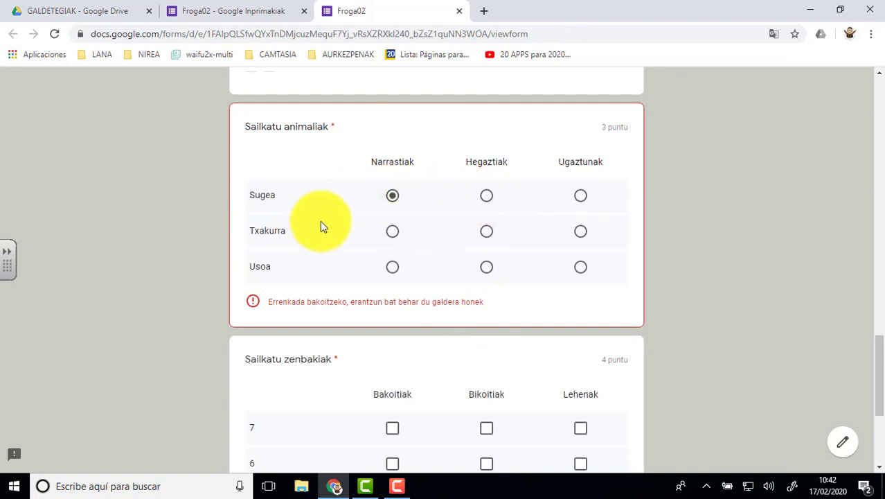
click(579, 231)
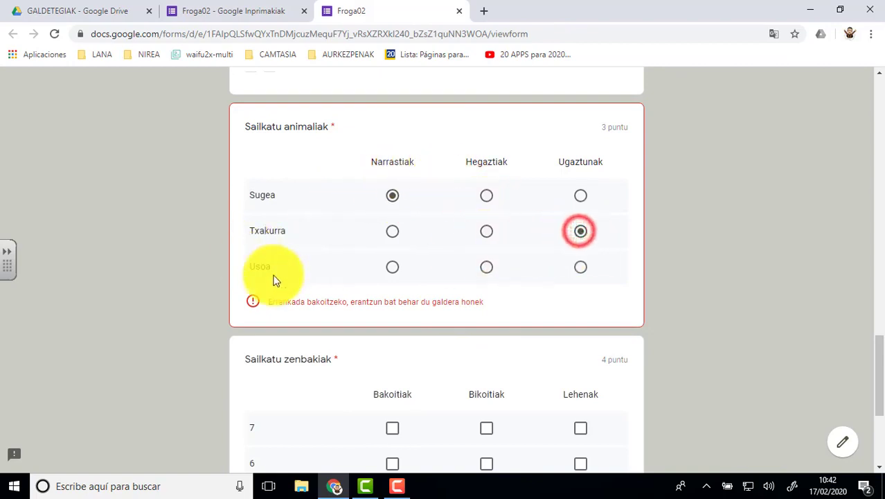
click(486, 270)
In the previewed number grid, answer 7 as Bakoitiak and Lehenak, 6 and 4 as Bikoitiak, and 9 as Bakoitiak
scroll(609, 298, down, 4)
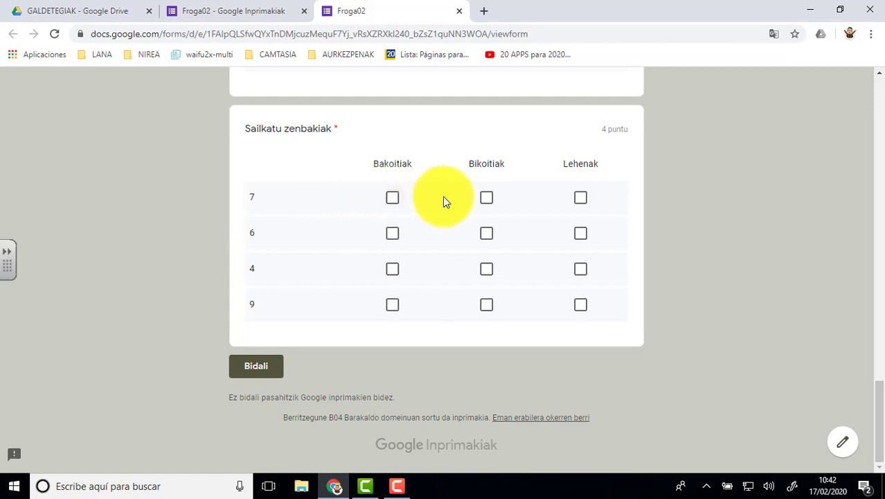
click(392, 197)
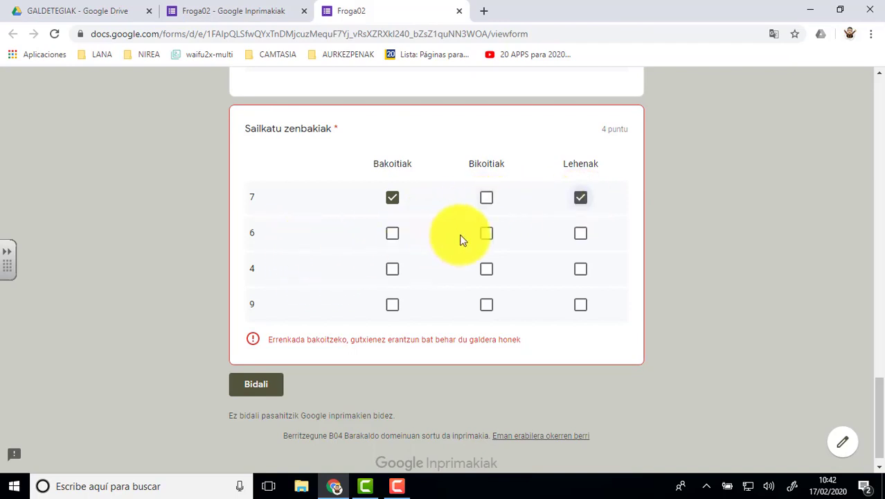
click(487, 235)
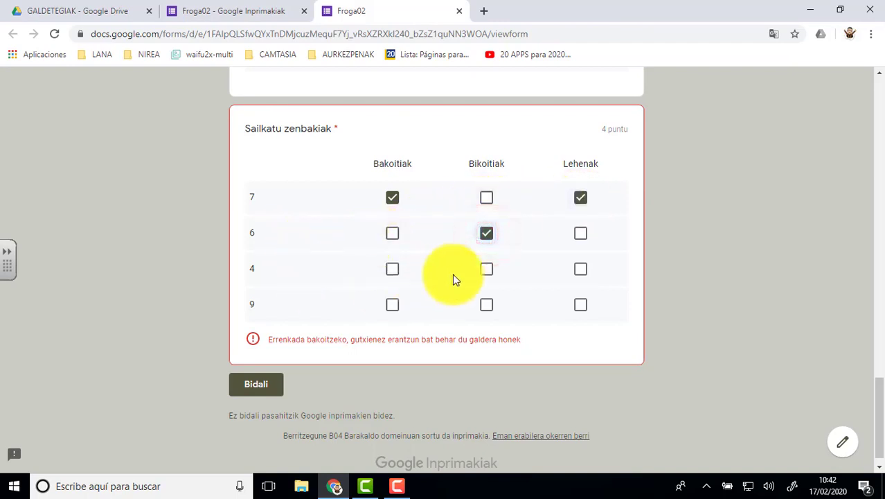
click(487, 270)
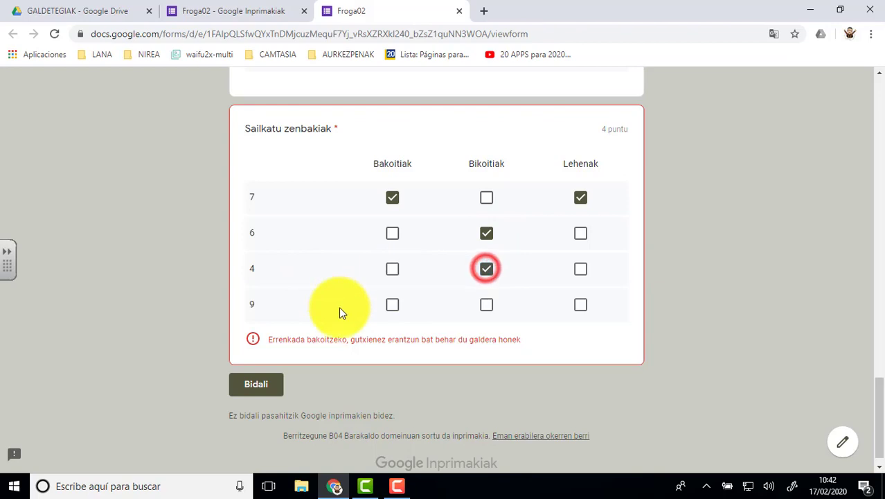
click(392, 304)
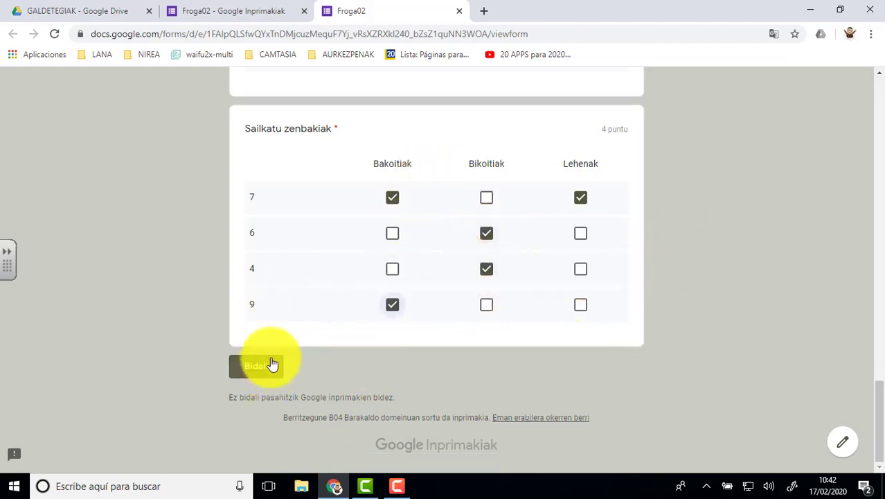
Compare the single-choice answers of the animal grid with the multiple-choice answers of the number grid
scroll(693, 251, up, 3)
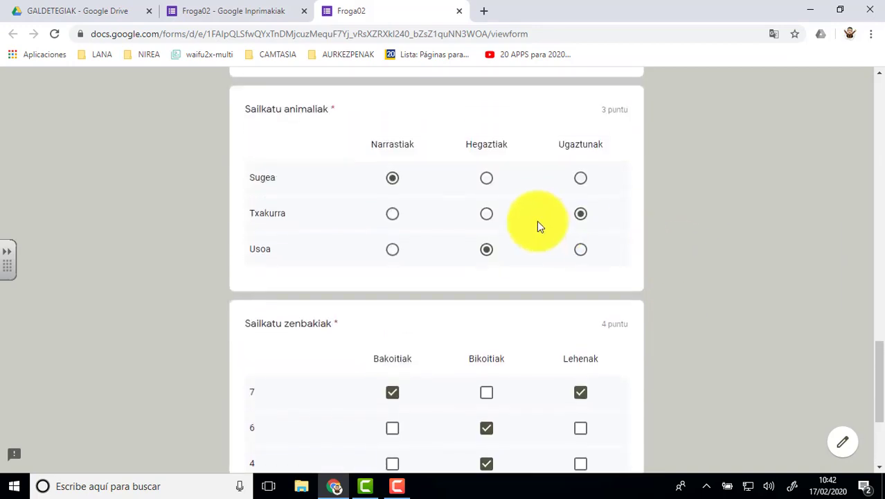
scroll(537, 222, down, 1)
click(487, 185)
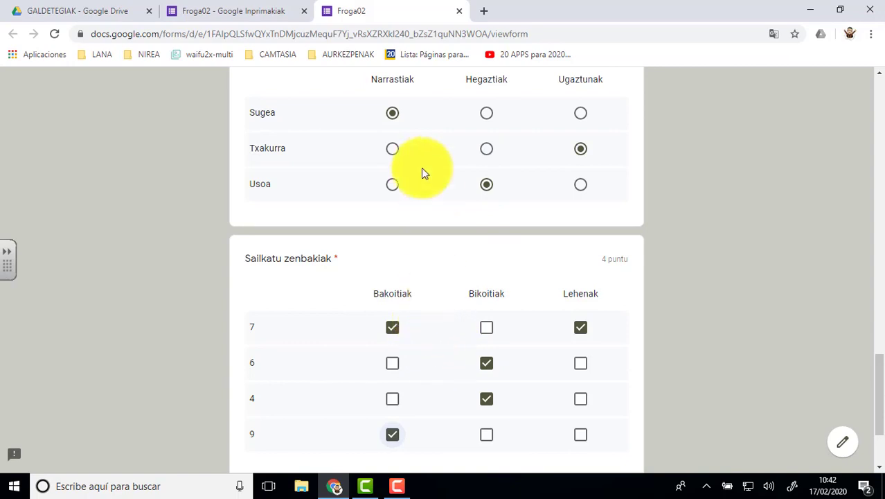
scroll(422, 171, up, 1)
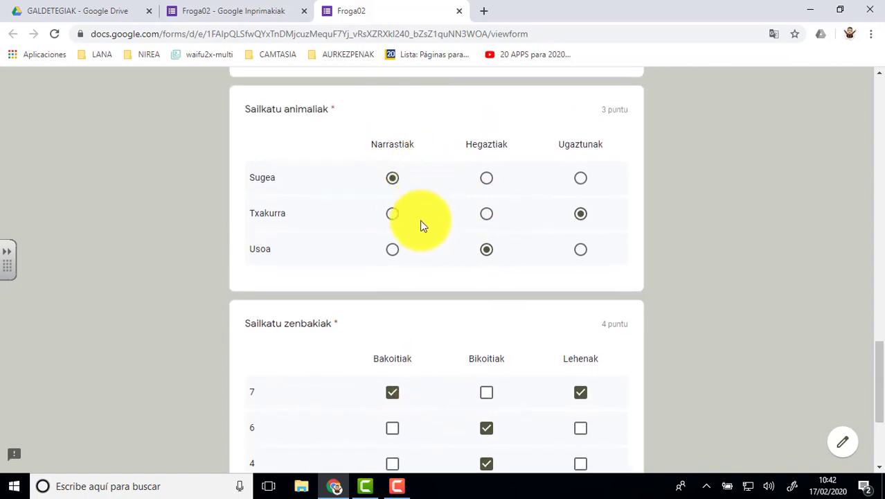
scroll(435, 298, down, 1)
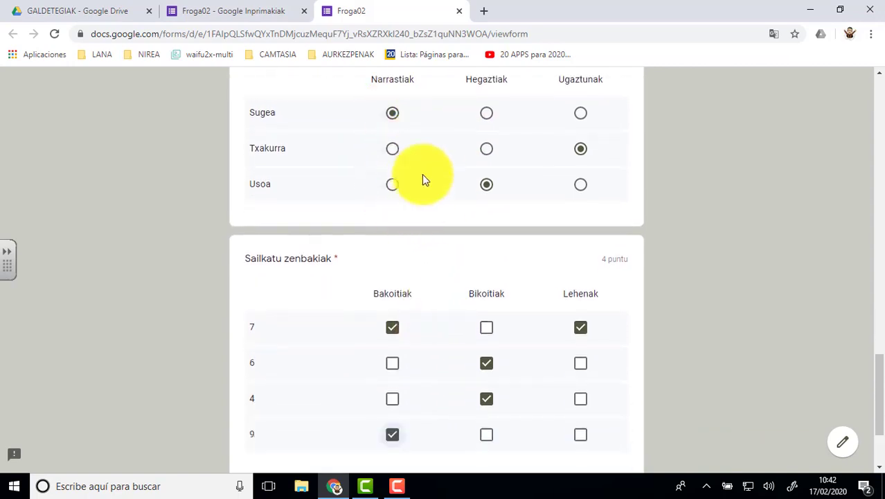
scroll(388, 149, up, 1)
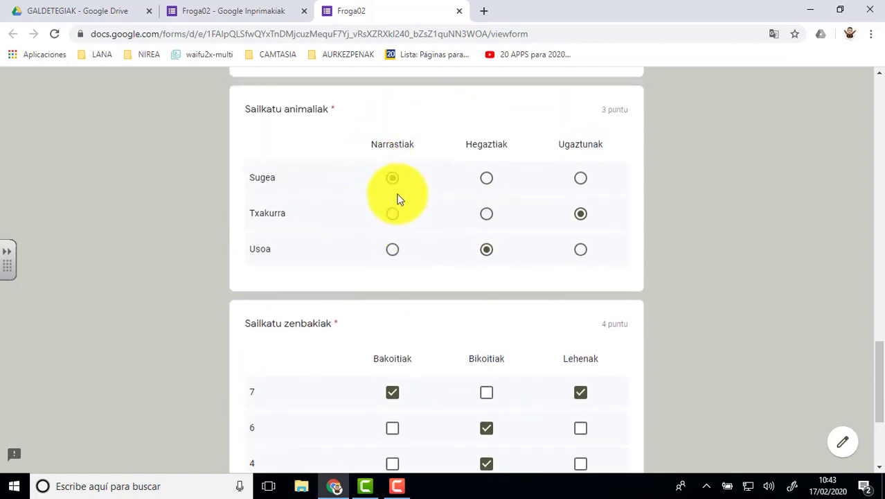
scroll(415, 220, down, 2)
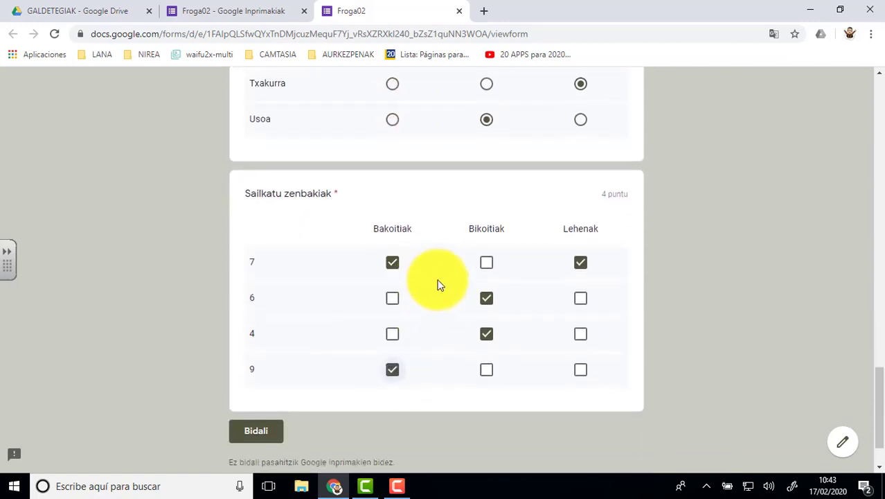
scroll(429, 287, up, 7)
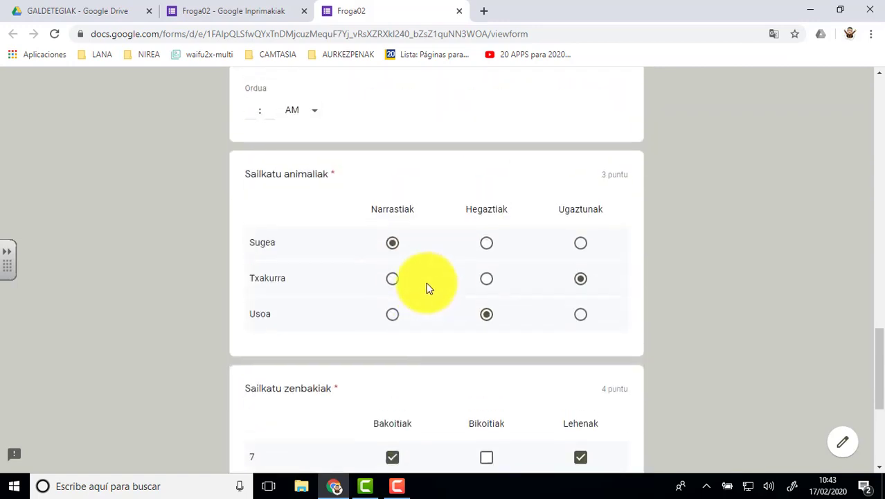